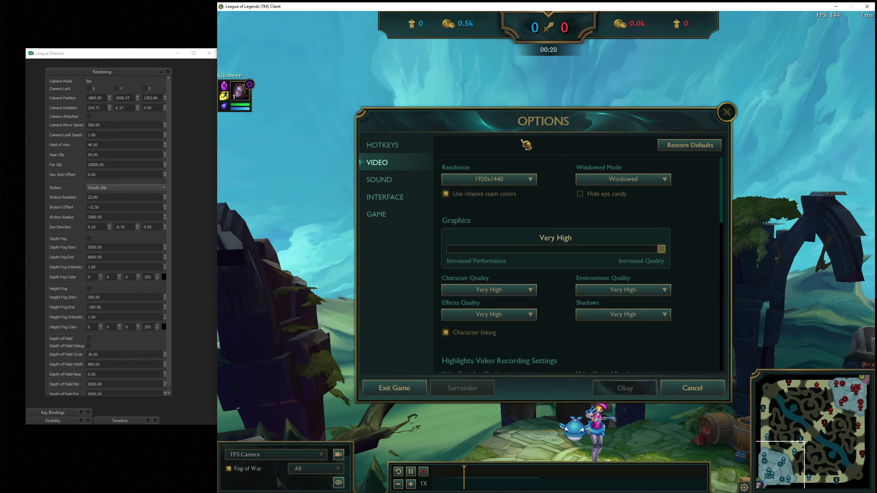
- Set the Environment Quality video option to High, apply it and look around the map
left_click(726, 112)
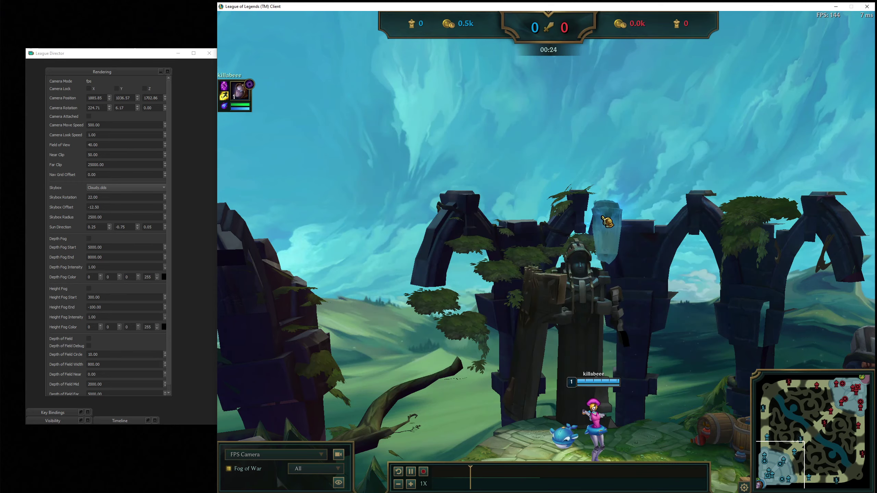
mouse_move(604, 218)
left_mouse_down()
mouse_move(567, 217)
mouse_move(634, 215)
mouse_move(609, 221)
left_mouse_up()
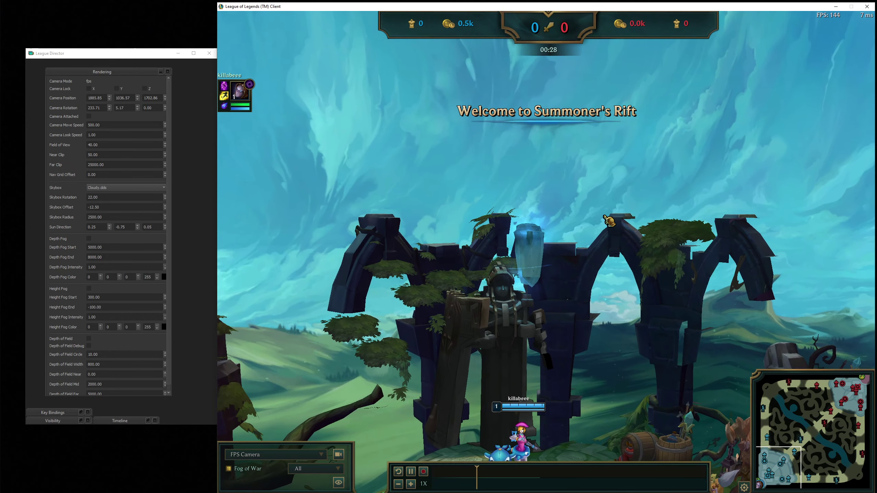
key("Escape")
left_click(656, 293)
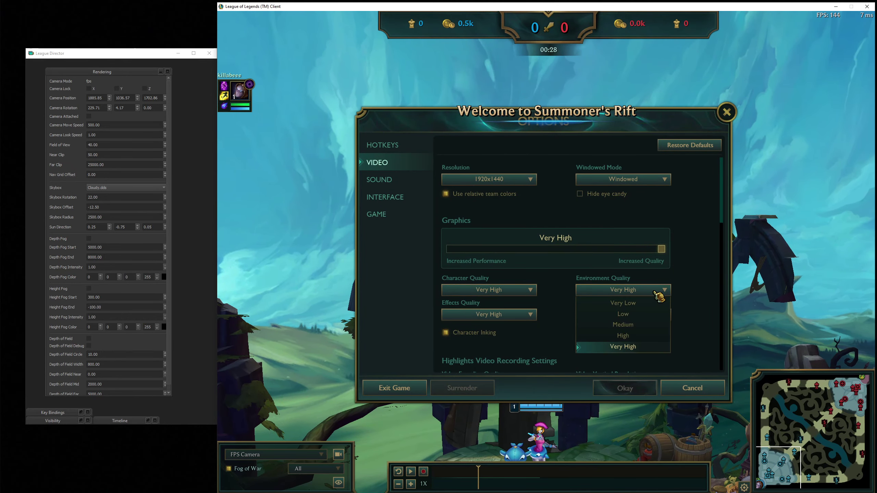
left_click(639, 337)
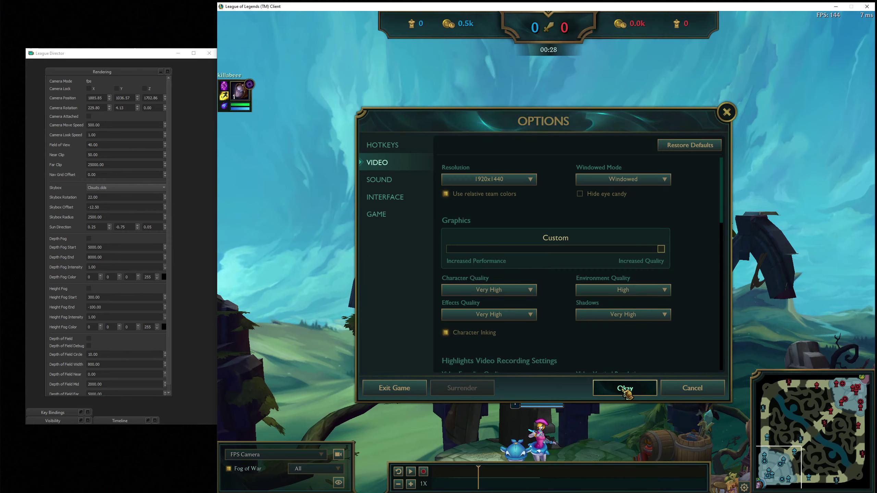
left_click(626, 389)
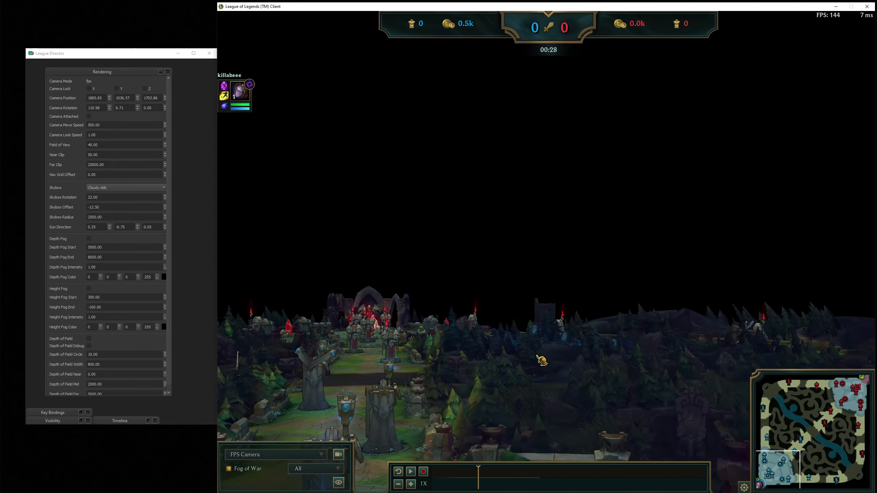
left_click_drag(537, 356, 480, 365)
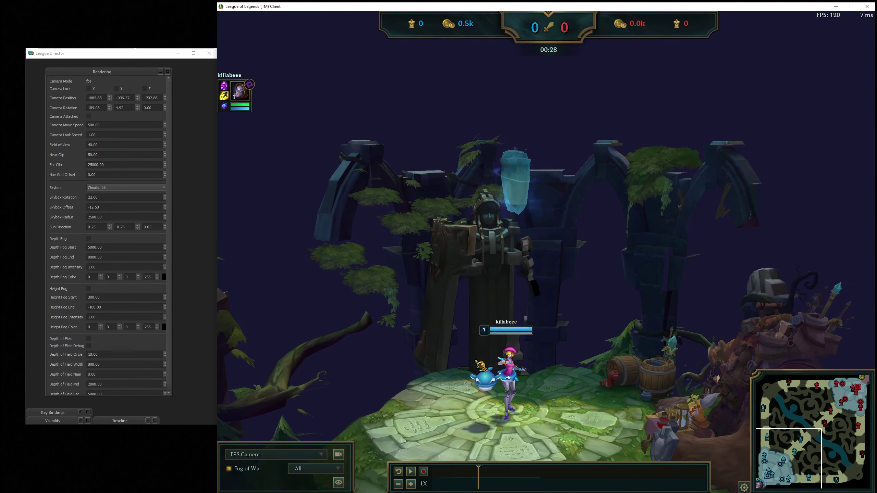
- Set the Environment Quality video option back to Very High and apply it
key("Escape")
left_click(623, 288)
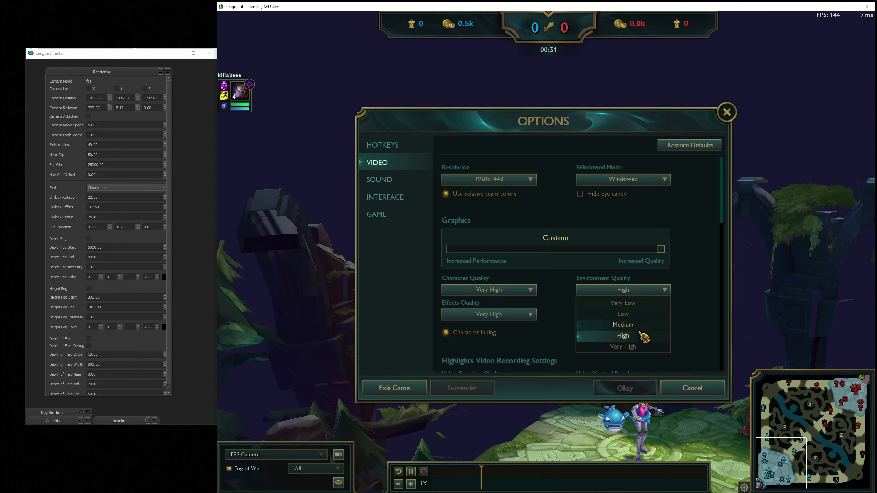
left_click(623, 347)
left_click(627, 388)
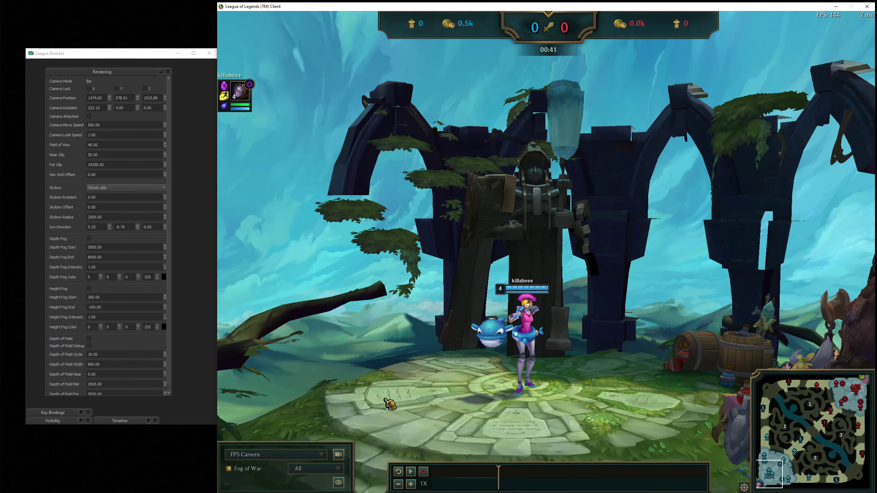
- Check the replay camera modes and hide the game interface for a clean view of the scene
left_click(287, 457)
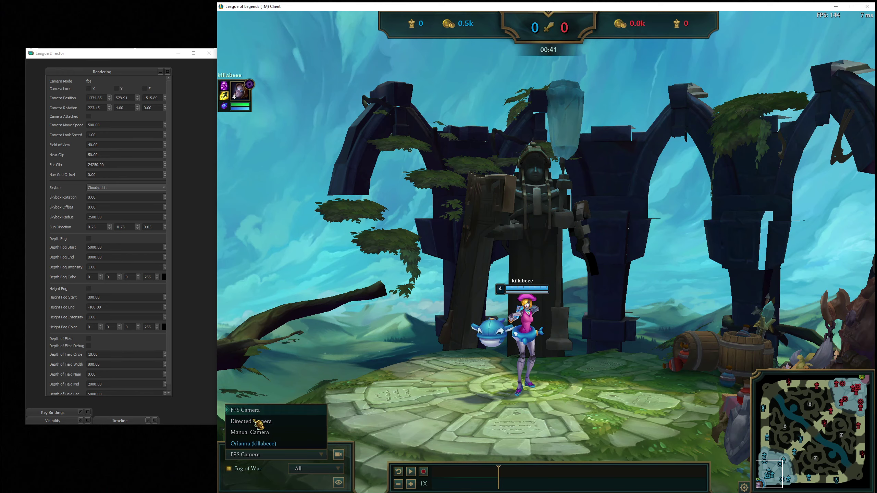
left_click(256, 433)
key("h")
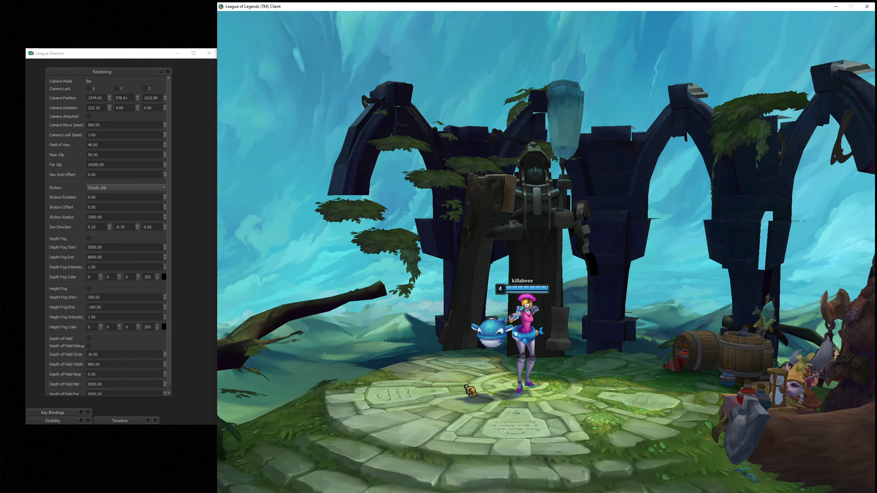
- Switch to League Director and change the skybox to Freljord.dds
left_click_drag(467, 385, 597, 389)
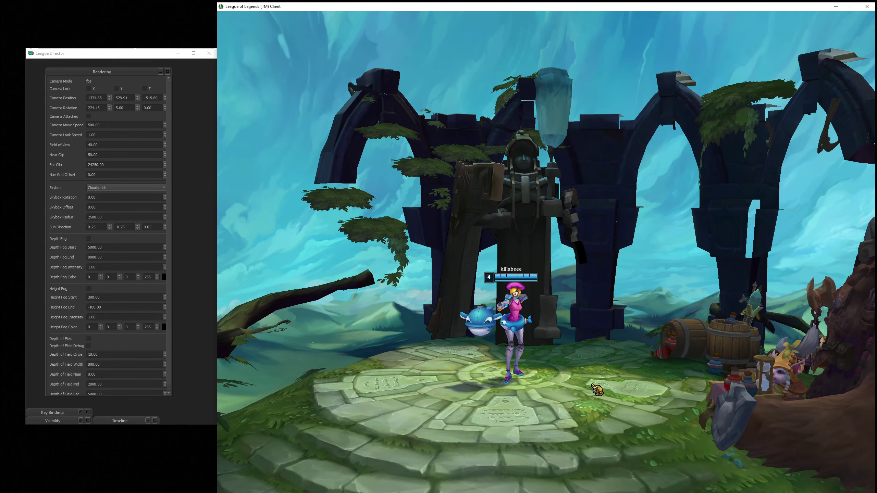
key("alt+Tab")
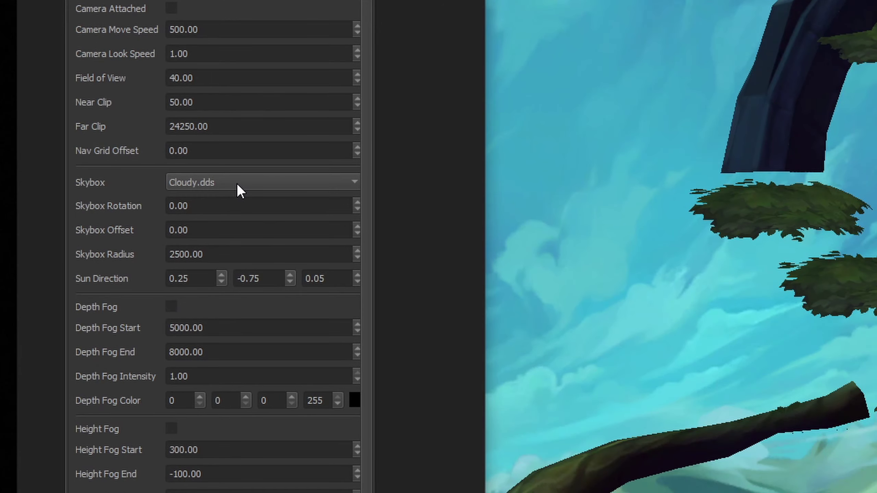
left_click(237, 184)
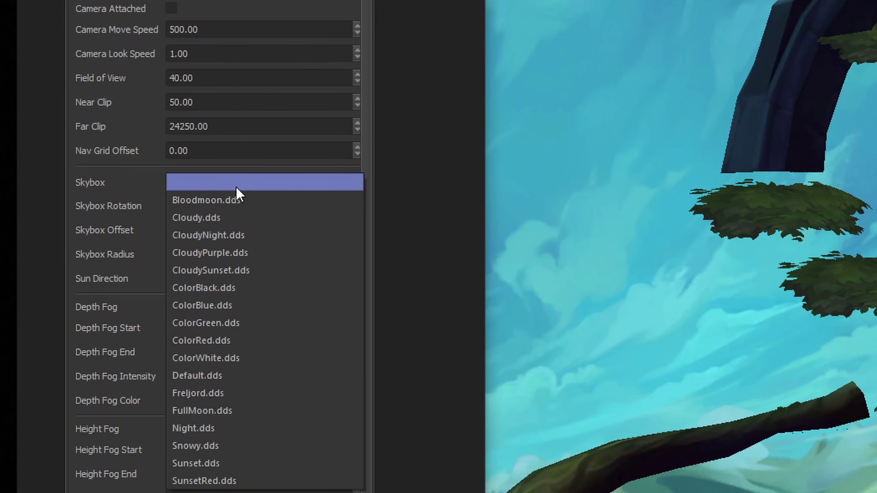
left_click(243, 400)
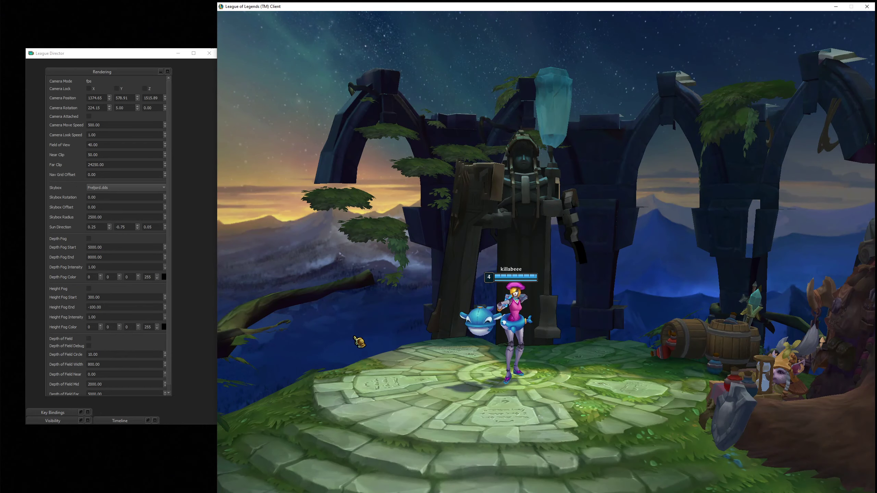
- Set the Skybox Rotation to 22.00 in League Director's rendering settings
left_click_drag(356, 338, 276, 337)
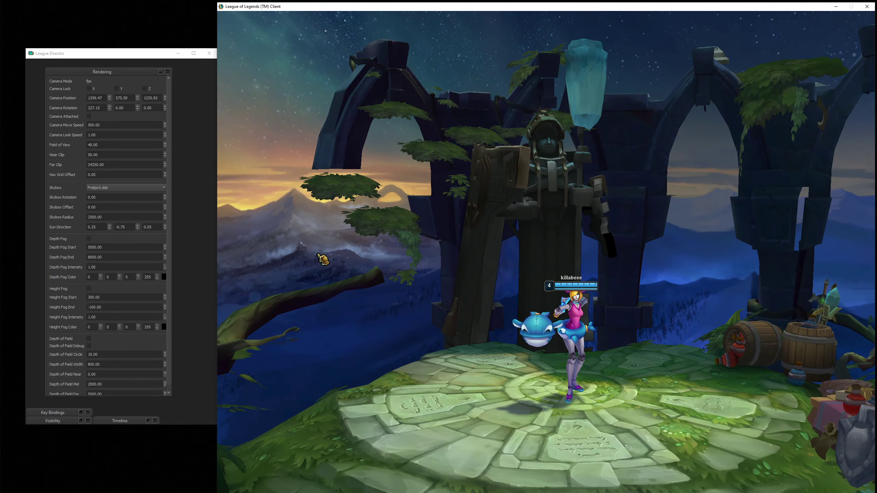
left_click_drag(317, 254, 311, 253)
key("d")
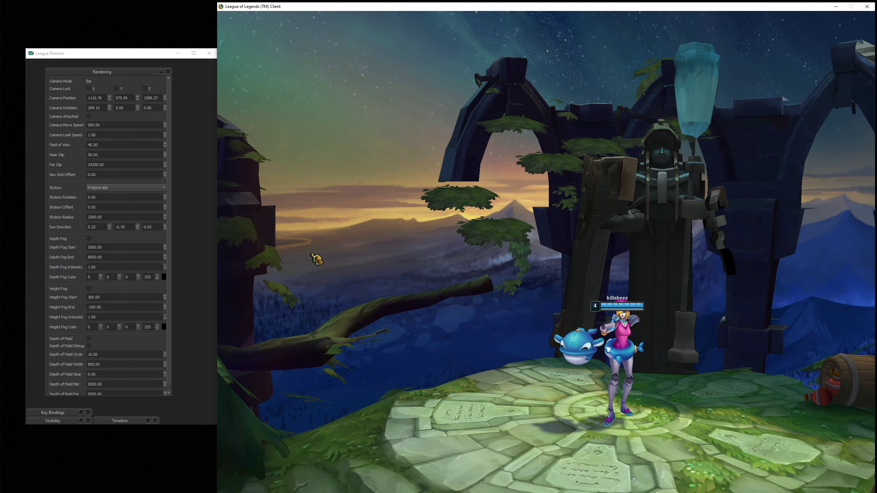
left_click(135, 192)
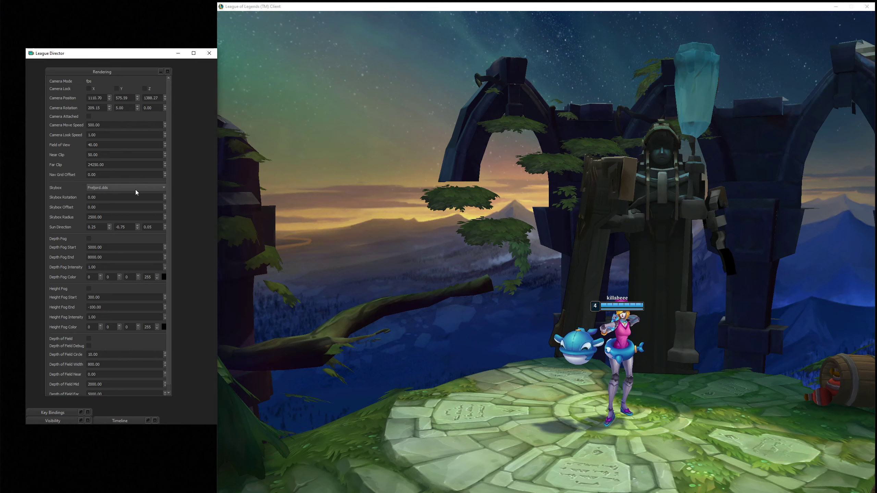
left_click(165, 196)
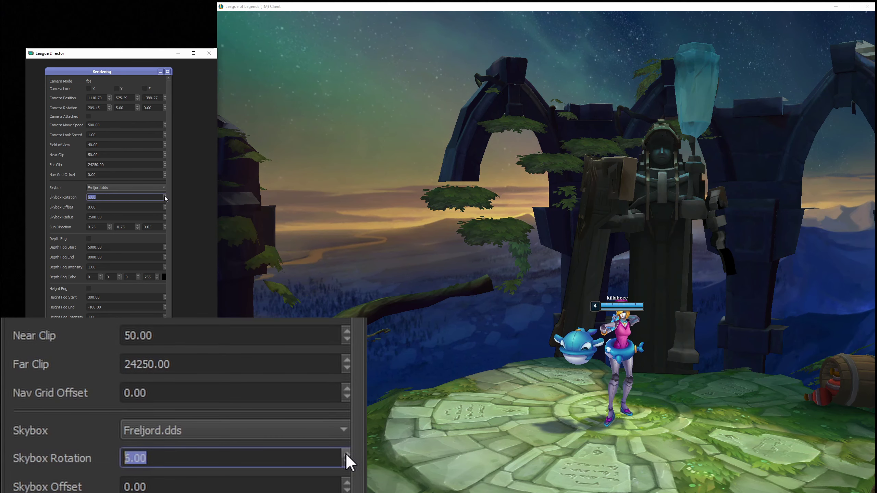
left_click(165, 196)
left_click(165, 196)
left_click(165, 196)
left_click(165, 196)
left_click(165, 196)
left_click(164, 197)
left_click(164, 197)
left_click(164, 197)
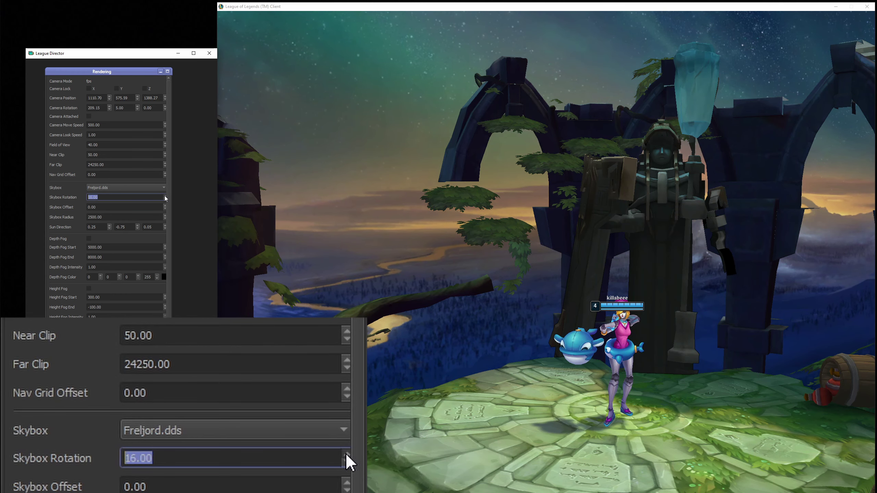
left_click(165, 196)
left_click(164, 196)
left_click(164, 196)
left_click(164, 196)
left_click(164, 196)
left_click(164, 196)
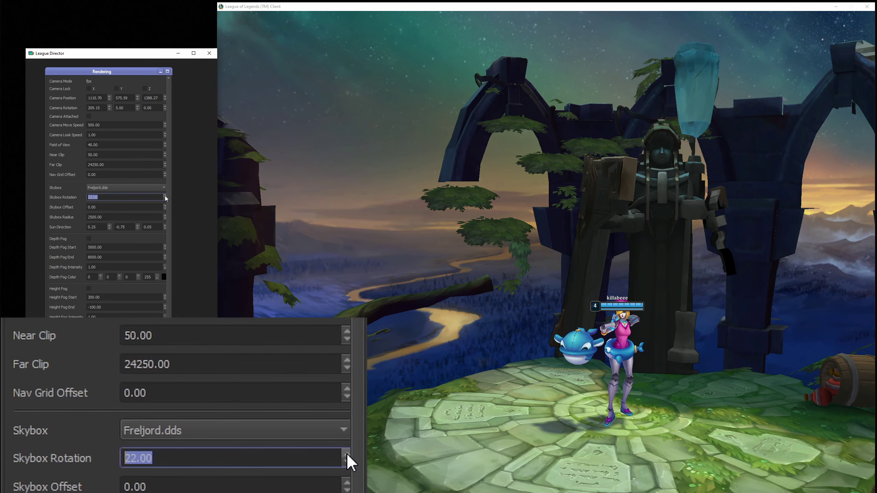
- Fly the game camera around the platform to examine the rotated skybox from several angles
left_click(423, 291)
left_click_drag(439, 294, 498, 270)
key("w")
key("s")
key("a")
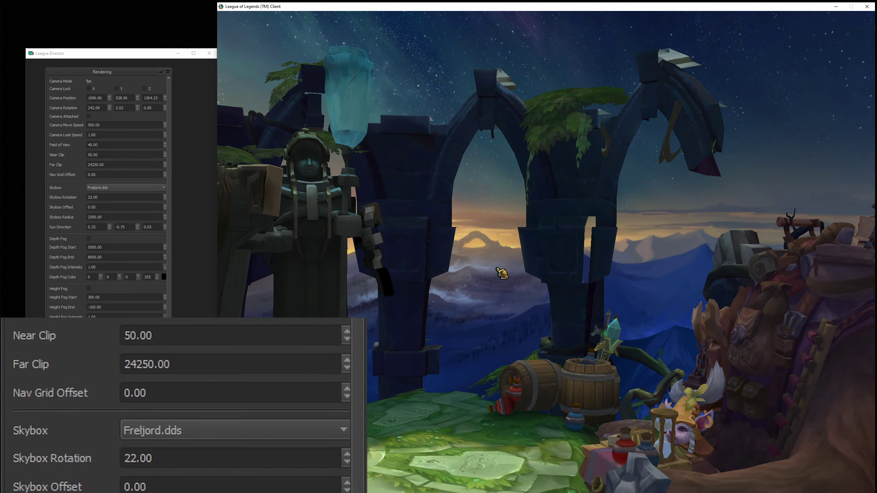
left_click_drag(489, 224, 451, 242)
key("s")
left_click(139, 194)
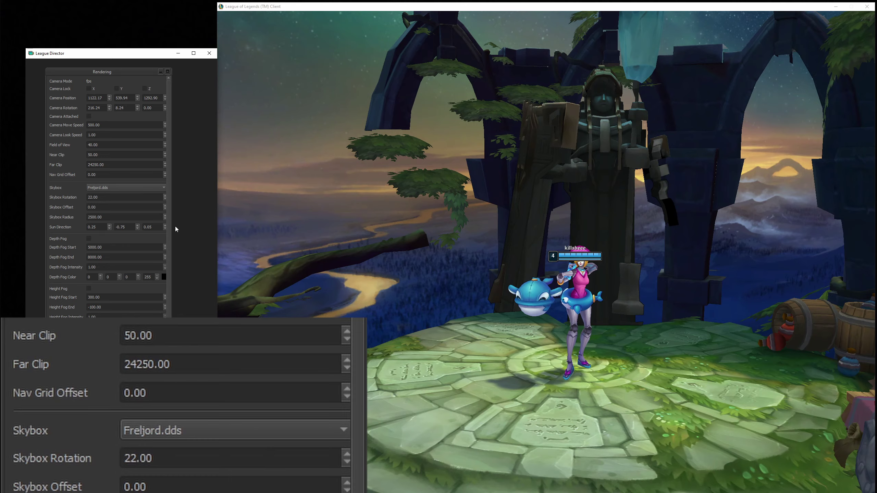
left_click(361, 265)
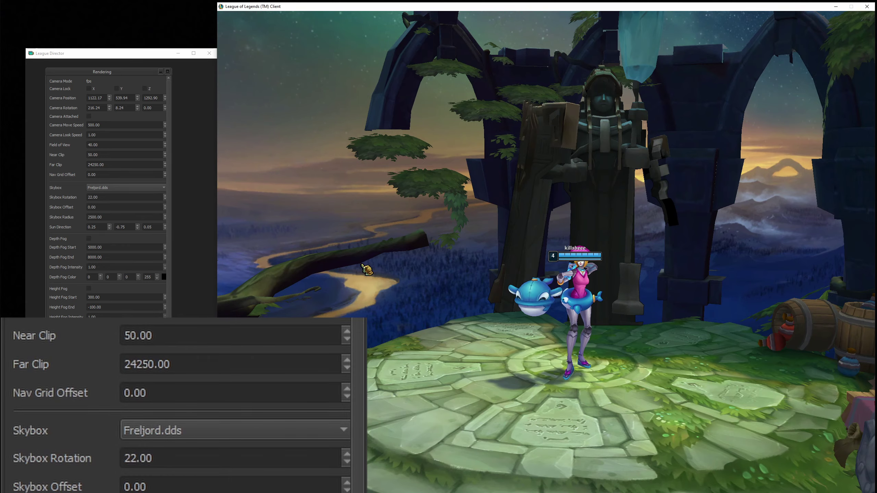
key("s")
left_click_drag(361, 265, 363, 262)
key("w")
key("s")
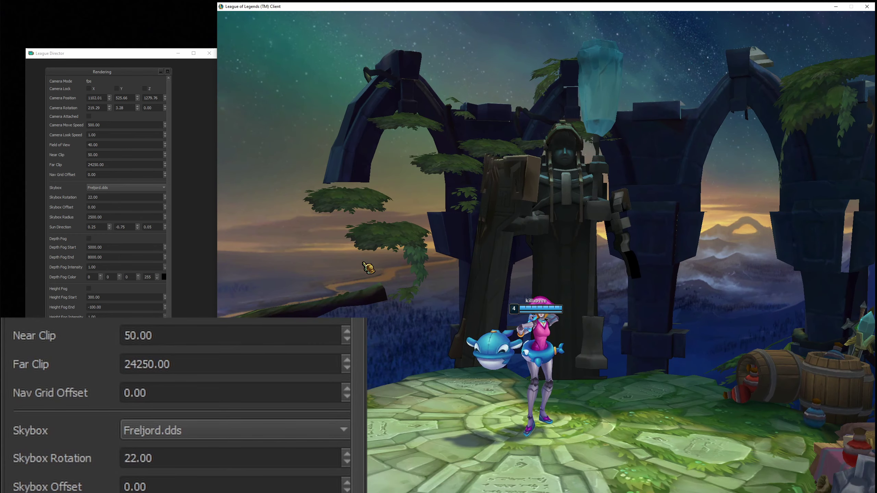
- Switch to League Director and set the Skybox Offset to -12.50
key("alt+Tab")
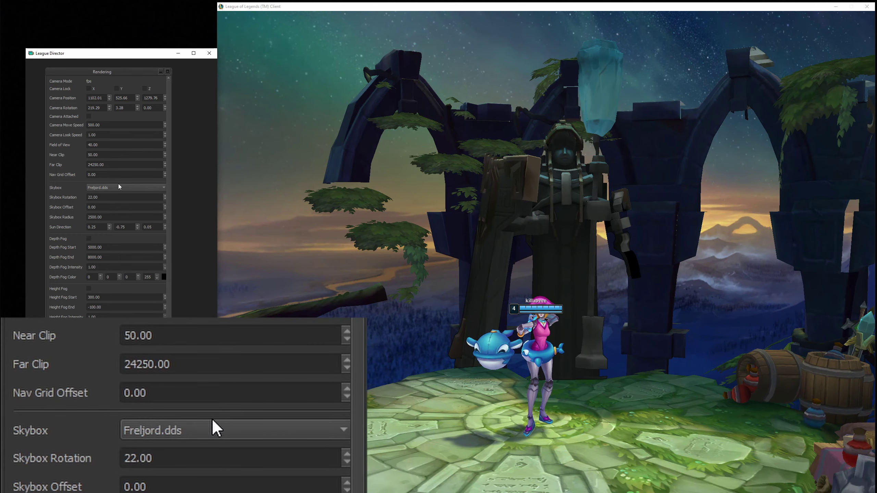
left_click(164, 205)
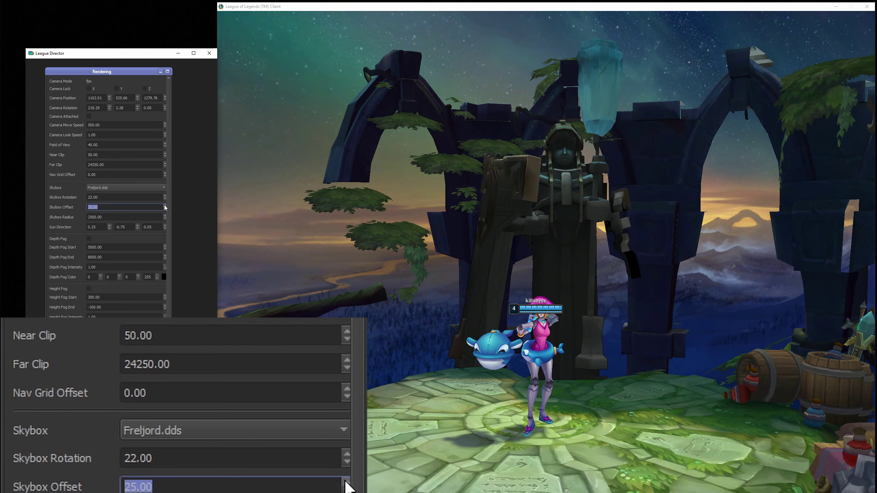
left_click(165, 209)
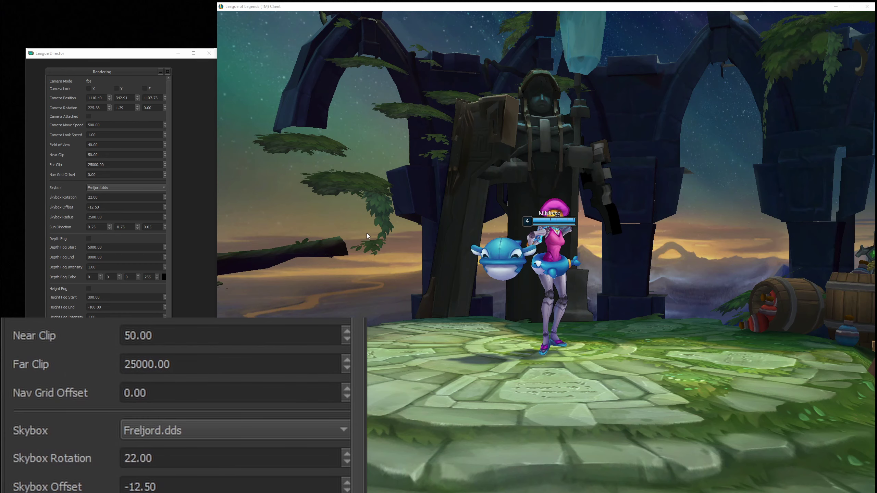
- Reduce the Near Clip to 47.50 and further, with the camera right in front of the whale ball
left_click(379, 256)
right_click(380, 257)
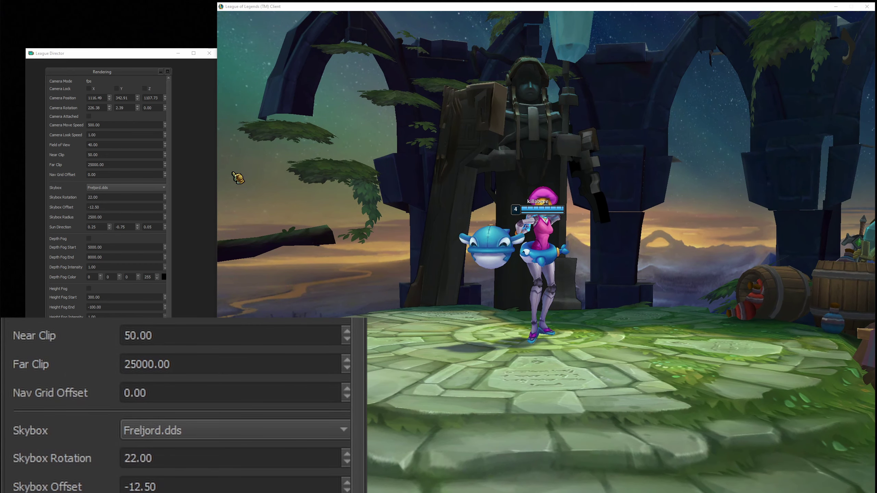
left_click(145, 153)
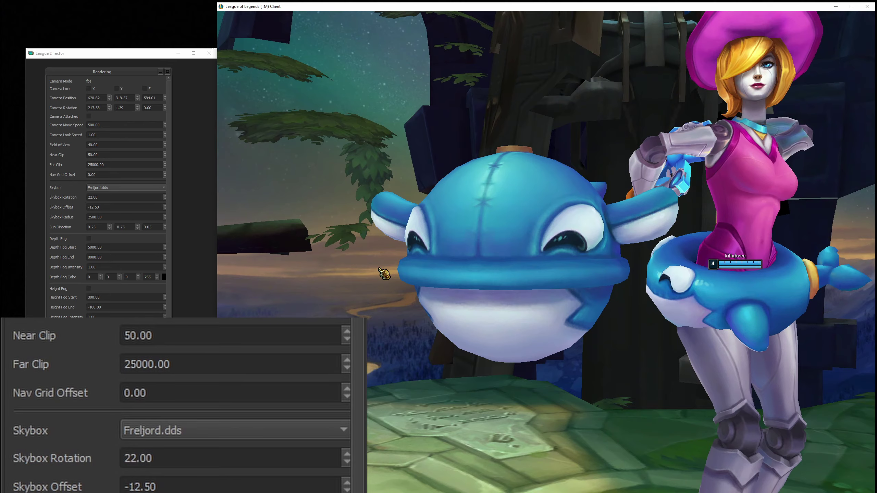
key("a")
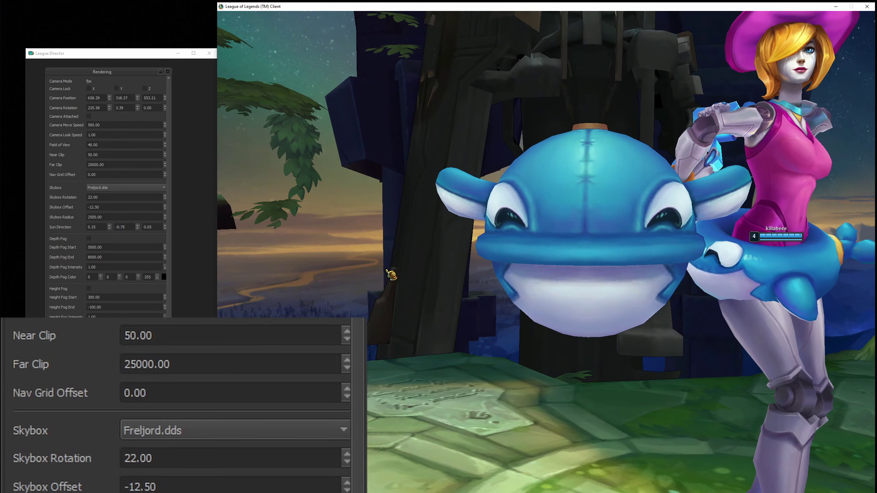
right_click(470, 239)
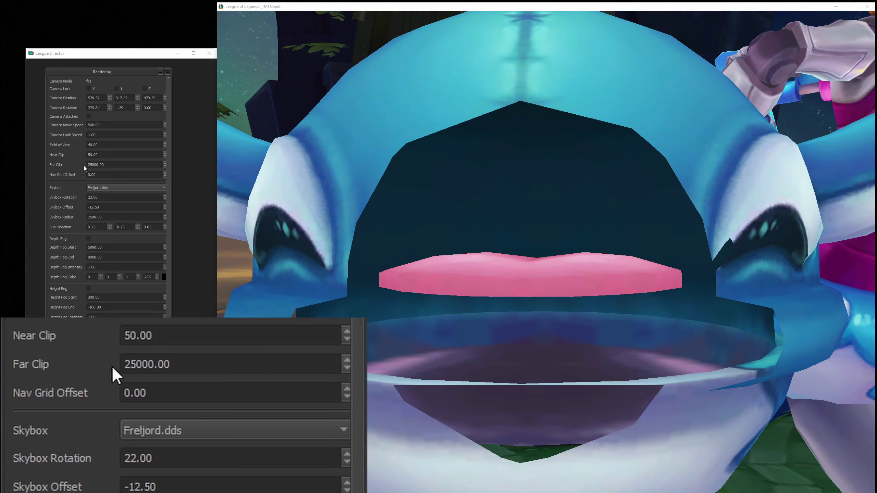
left_click(165, 156)
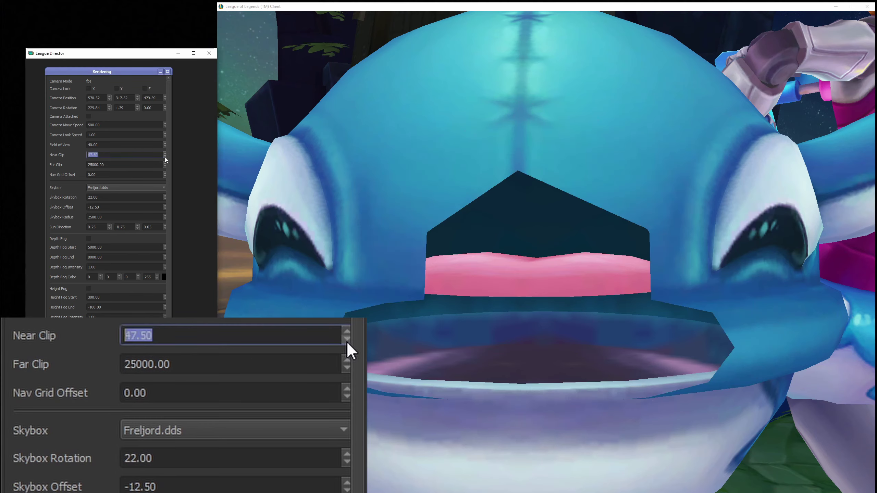
left_click(165, 158)
left_click(165, 158)
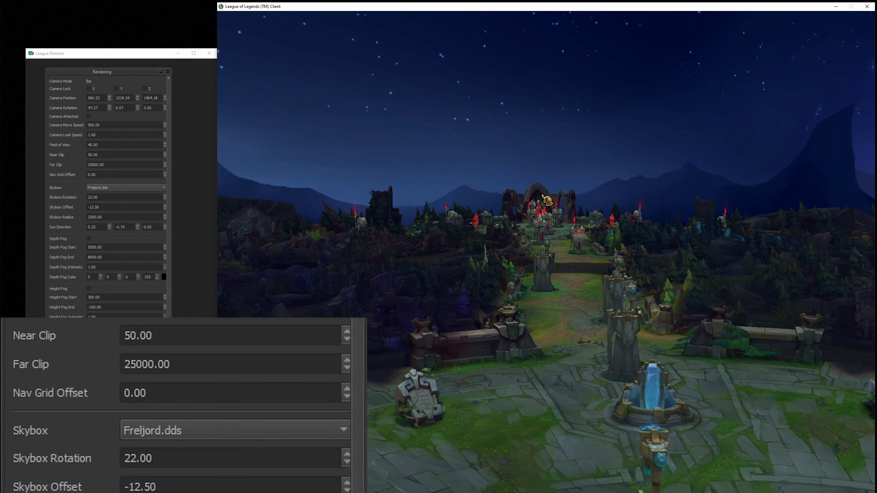
- Turn the game camera down to the skybox edge beside the cliff, and set the Far Clip to 10000 in League Director
mouse_move(534, 213)
left_mouse_down()
mouse_move(481, 237)
mouse_move(523, 177)
mouse_move(529, 220)
left_mouse_up()
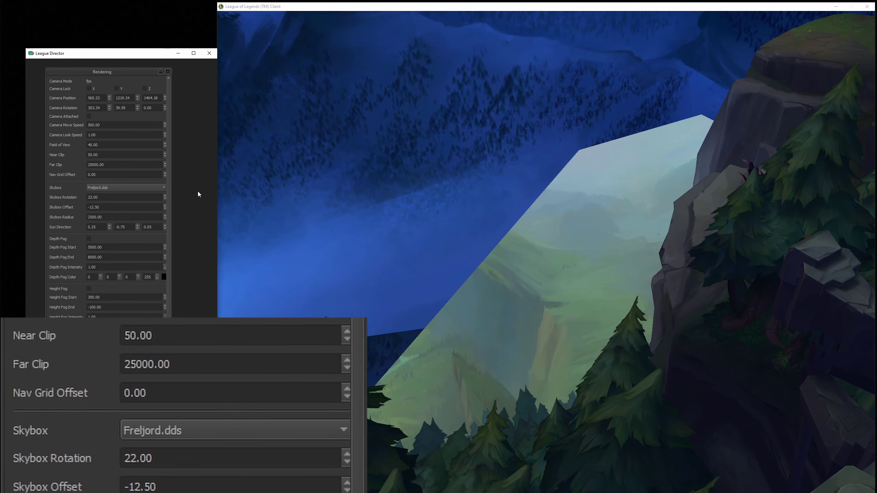
left_click(95, 166)
double_click(89, 165)
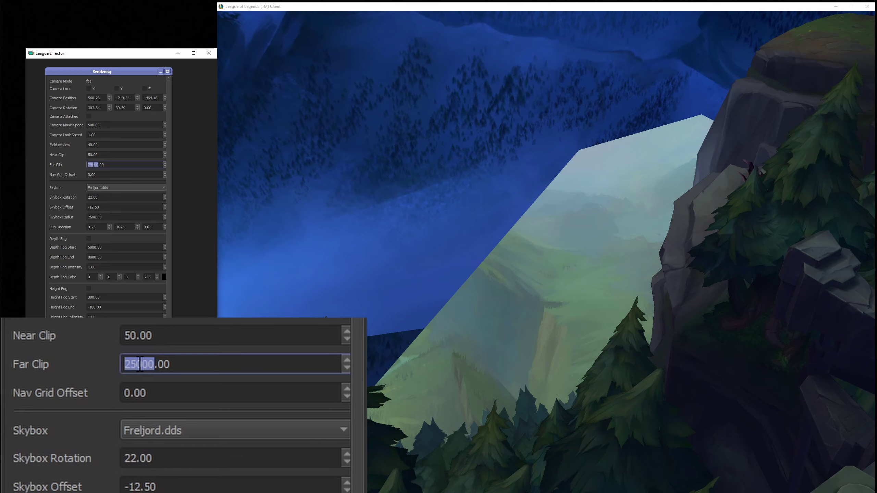
type("10000")
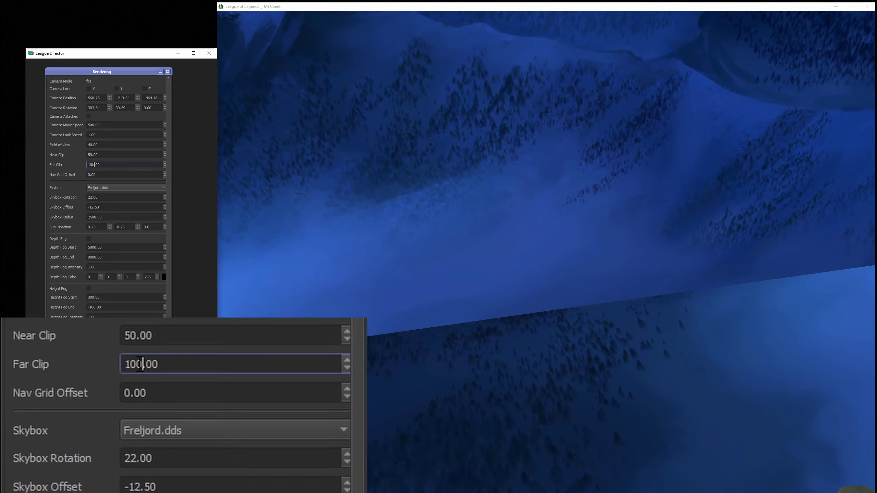
key("Return")
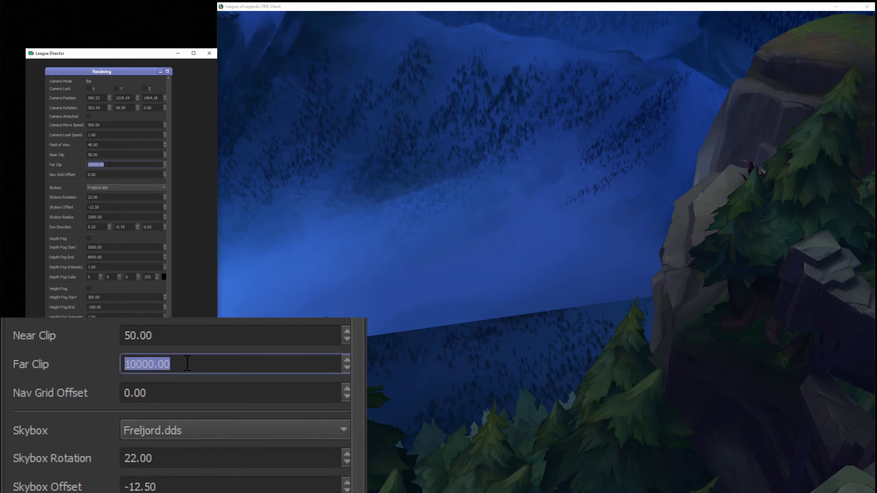
- Return to the game and turn the camera from the cliff to the mid lane to examine the shortened far clipping
left_click(313, 208)
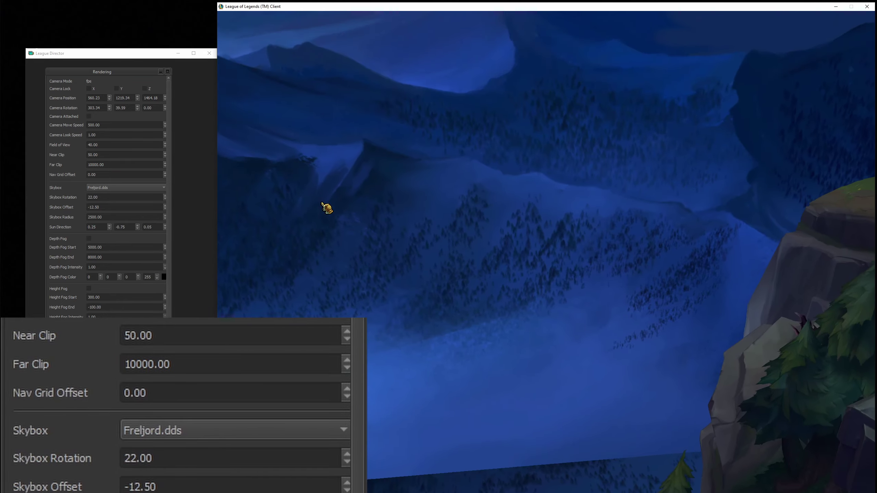
mouse_move(327, 208)
left_mouse_down()
mouse_move(323, 196)
mouse_move(337, 196)
mouse_move(309, 210)
mouse_move(329, 209)
left_mouse_up()
left_click_drag(476, 356, 489, 345)
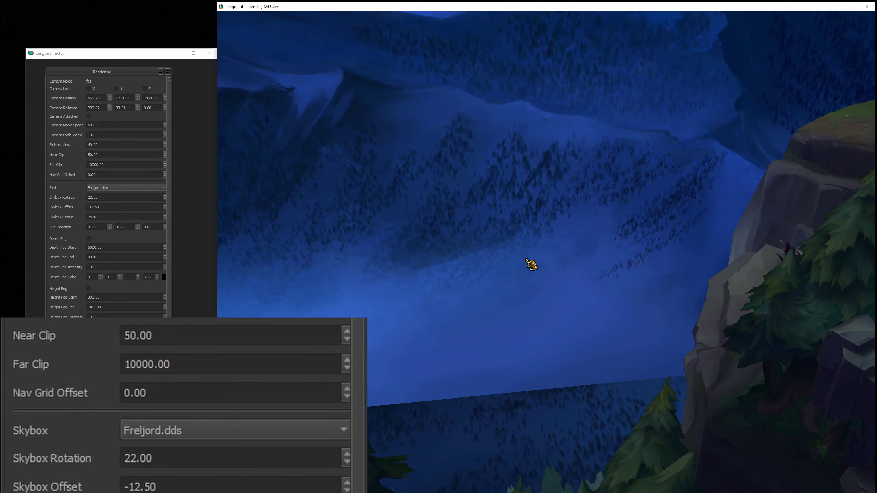
left_click_drag(530, 264, 563, 255)
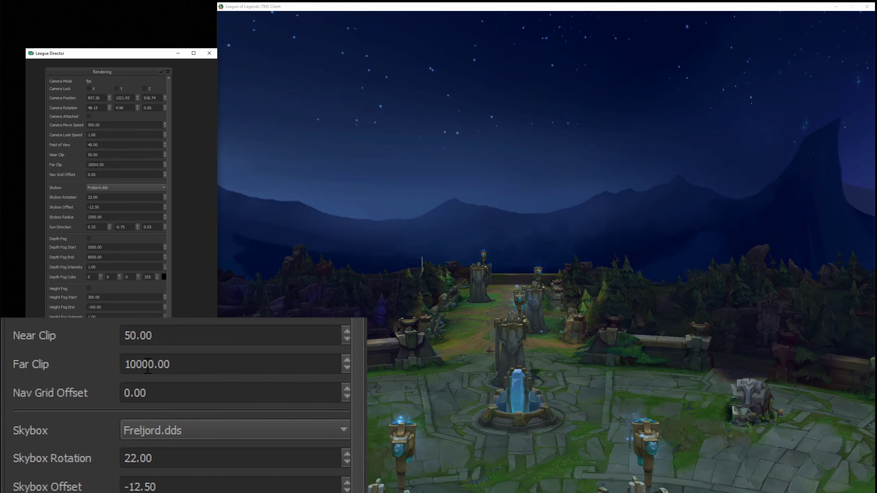
- Set the Far Clip to 25000 in League Director and check the cliff edge and the lane in the game
double_click(96, 165)
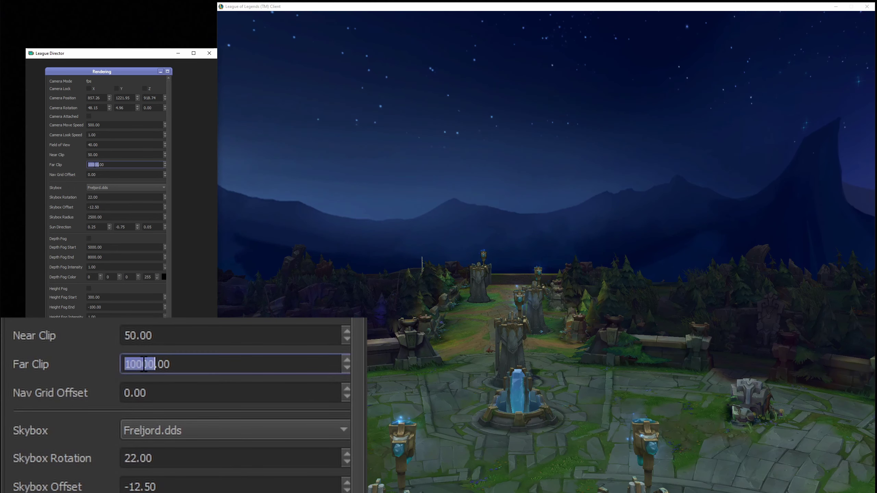
type("25000")
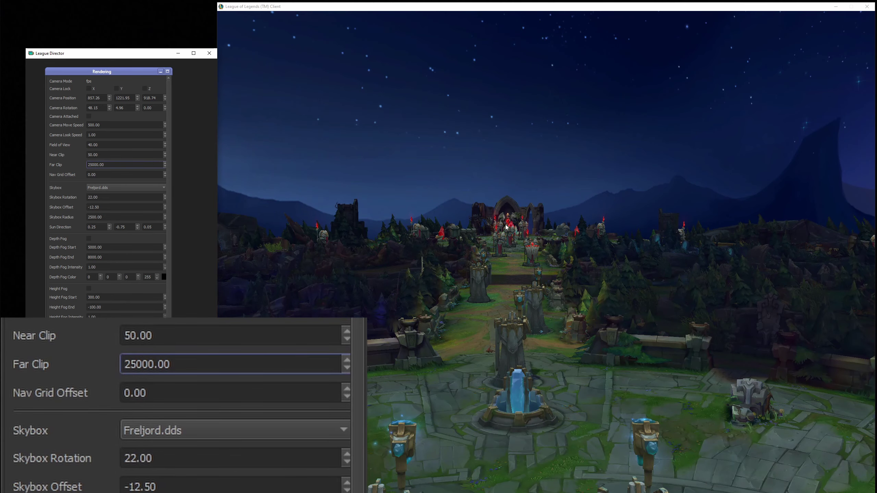
left_click_drag(514, 246, 484, 257)
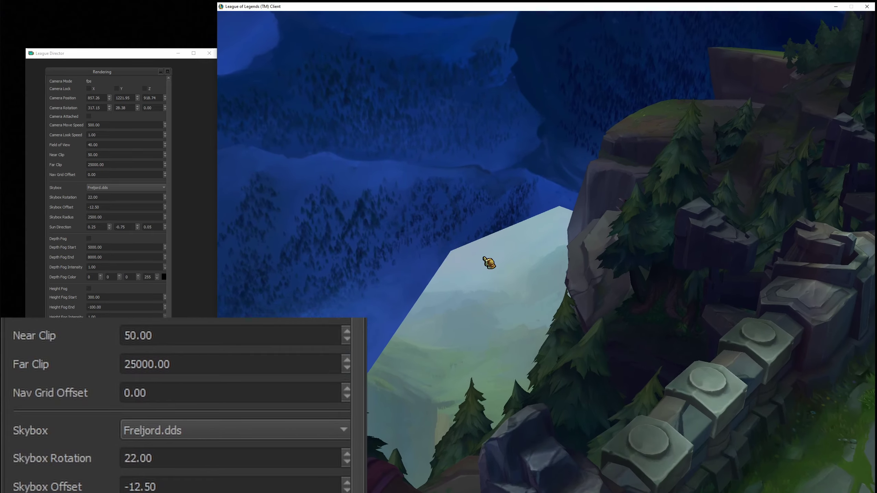
left_click_drag(555, 193, 508, 232)
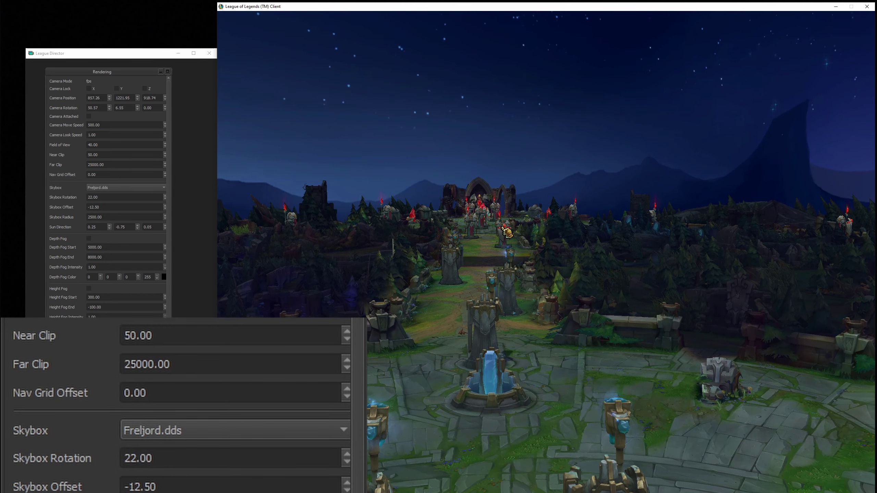